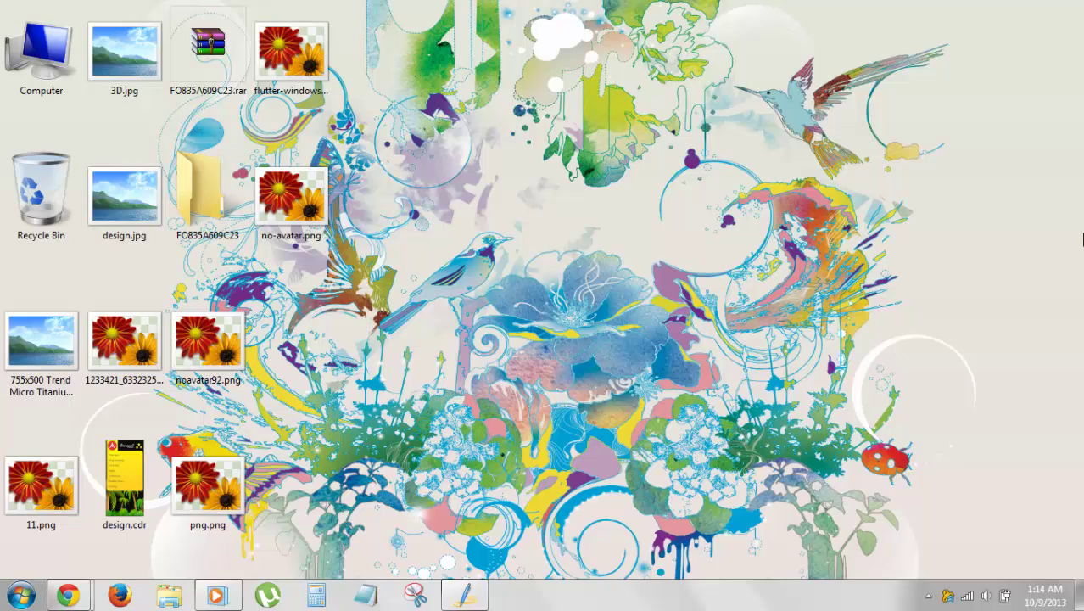
Step: Bring up the media player window from the taskbar, then minimize it again
click(218, 594)
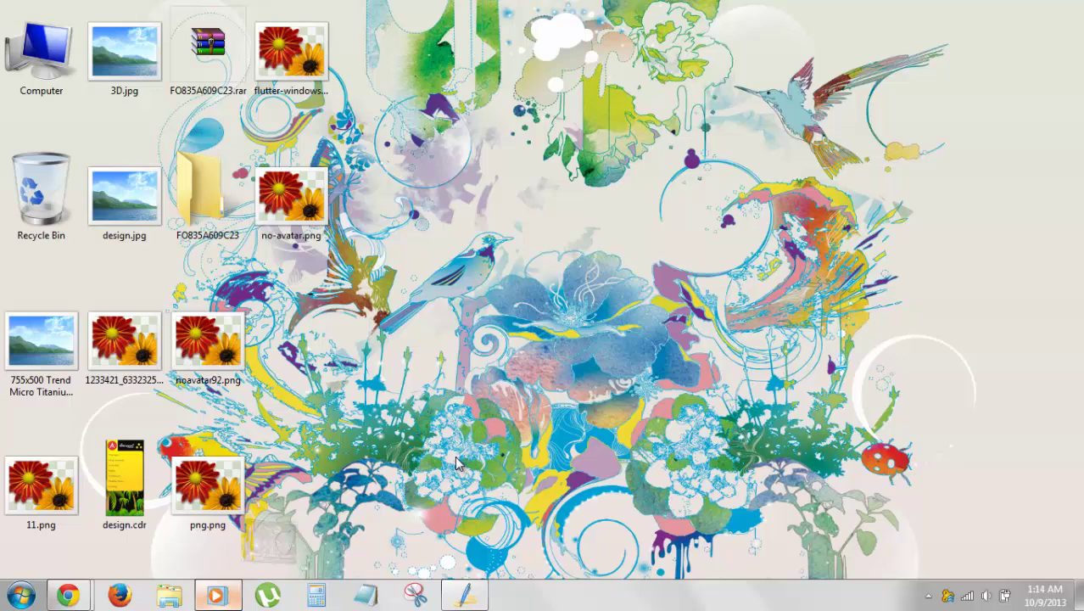
click(575, 264)
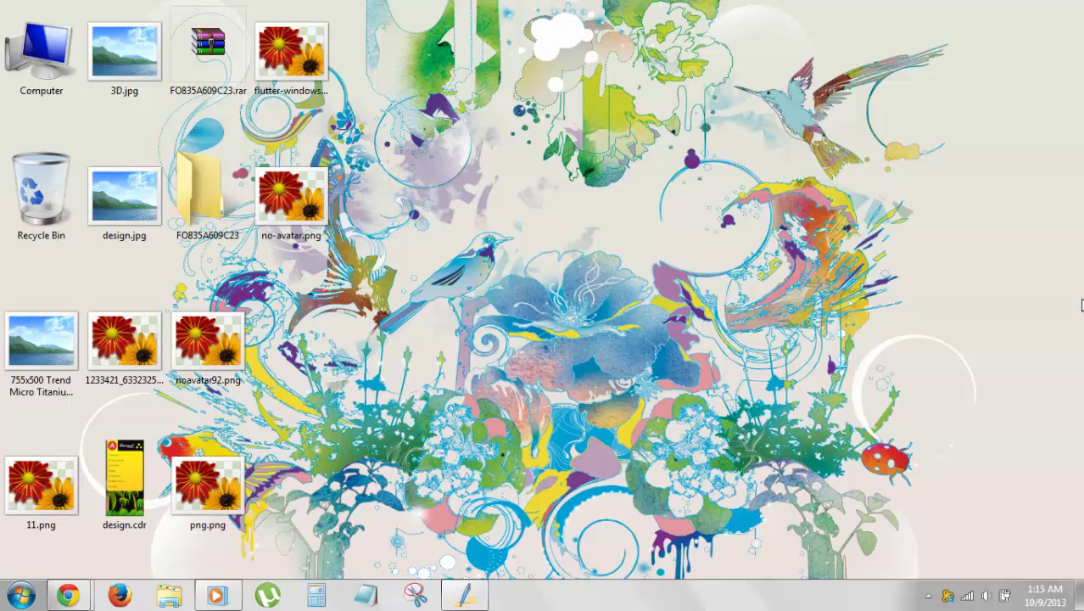
mouse_move(68, 595)
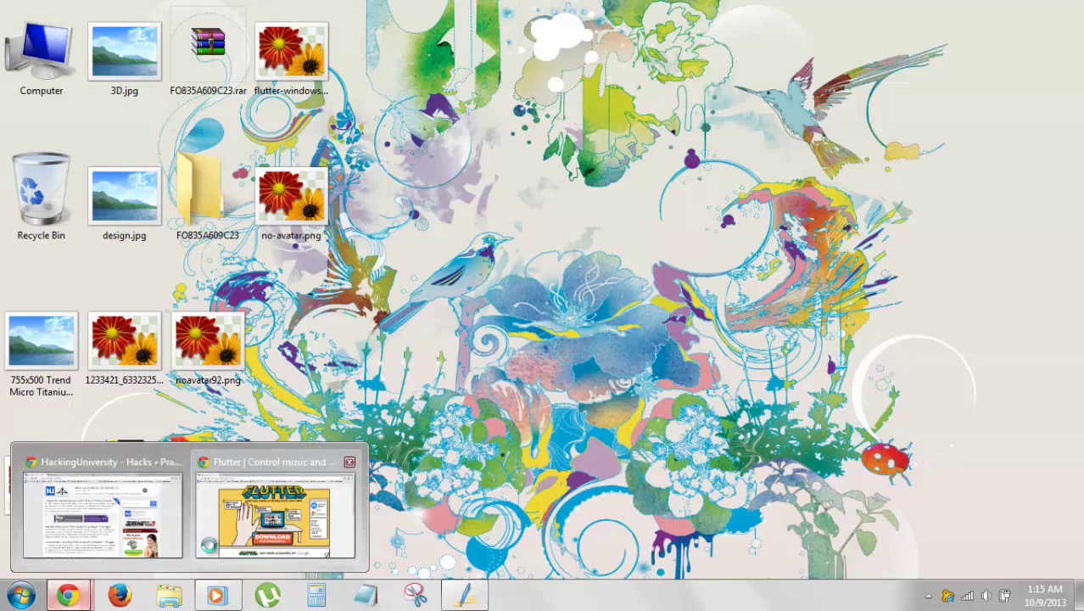
Step: Switch to the Chrome window showing the Flutter page at flutterapp.com
click(275, 507)
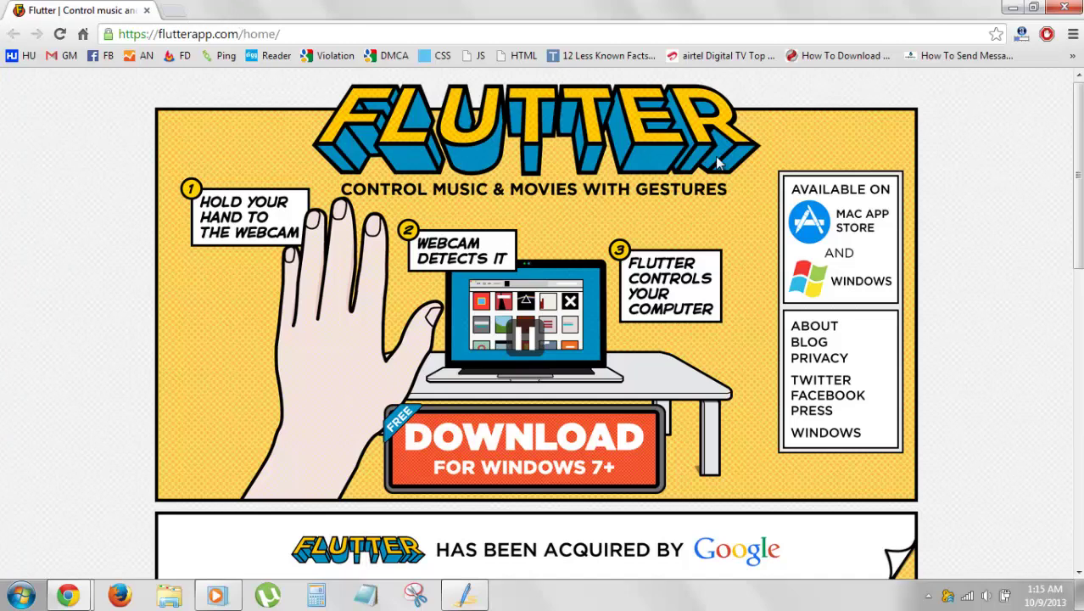
drag(1079, 137, 1079, 424)
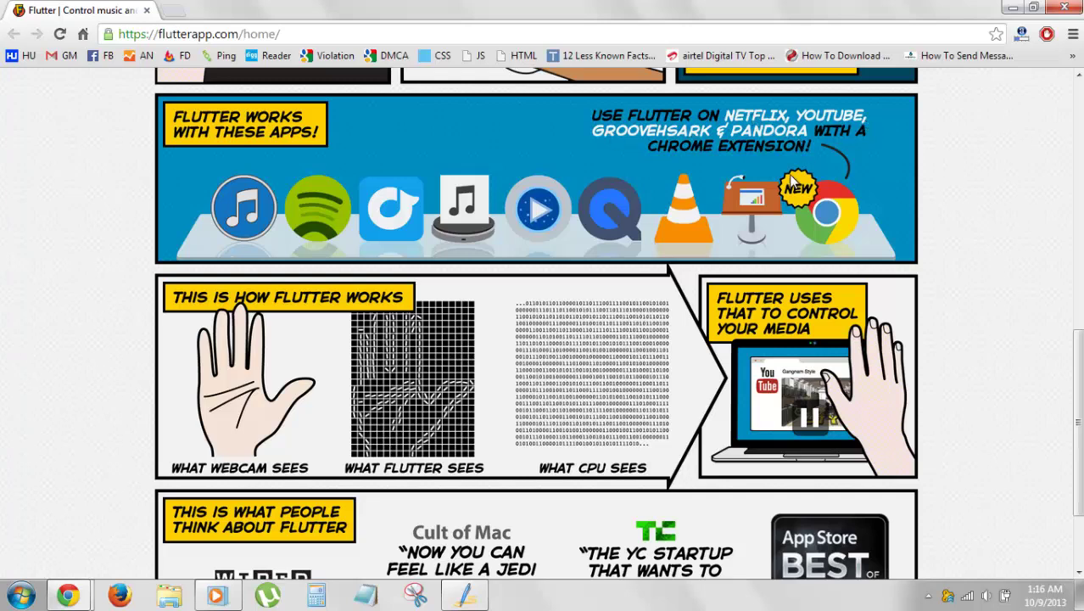
scroll(731, 263, down, 1)
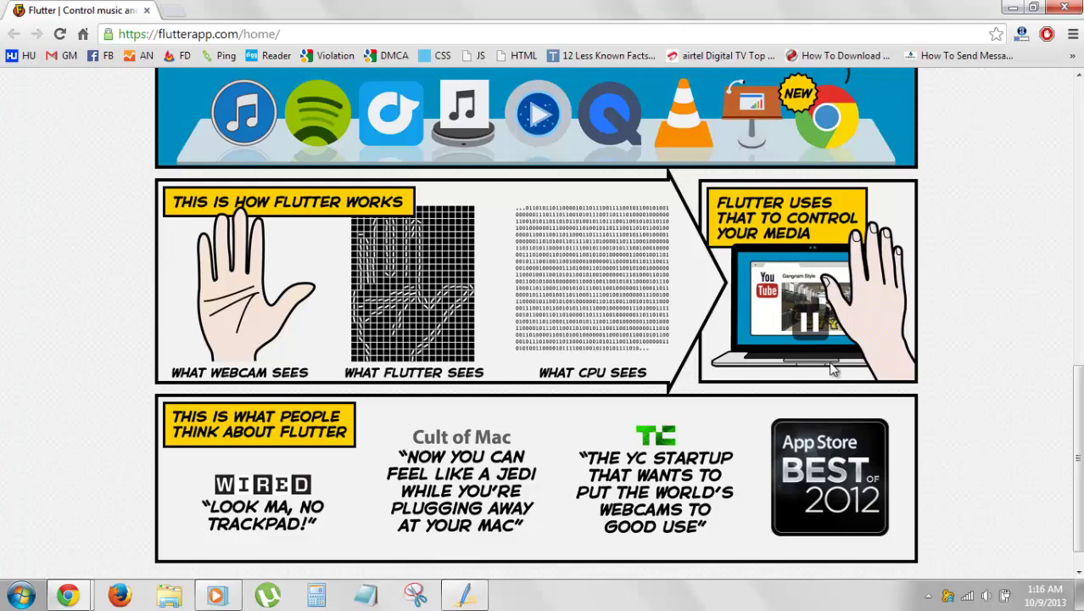
scroll(1078, 458, down, 1)
scroll(534, 323, up, 4)
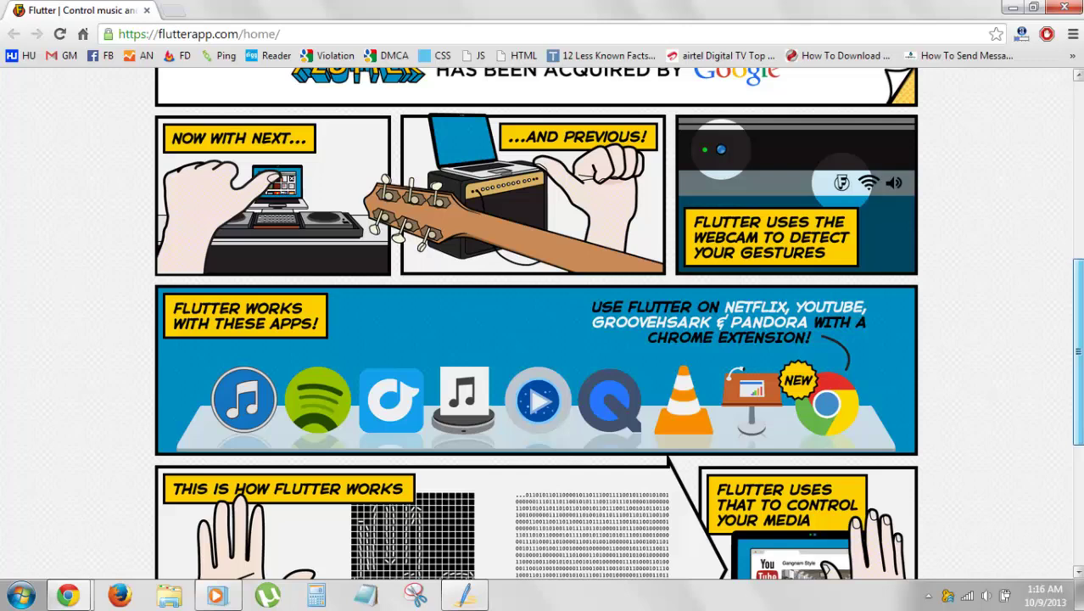
scroll(535, 322, up, 2)
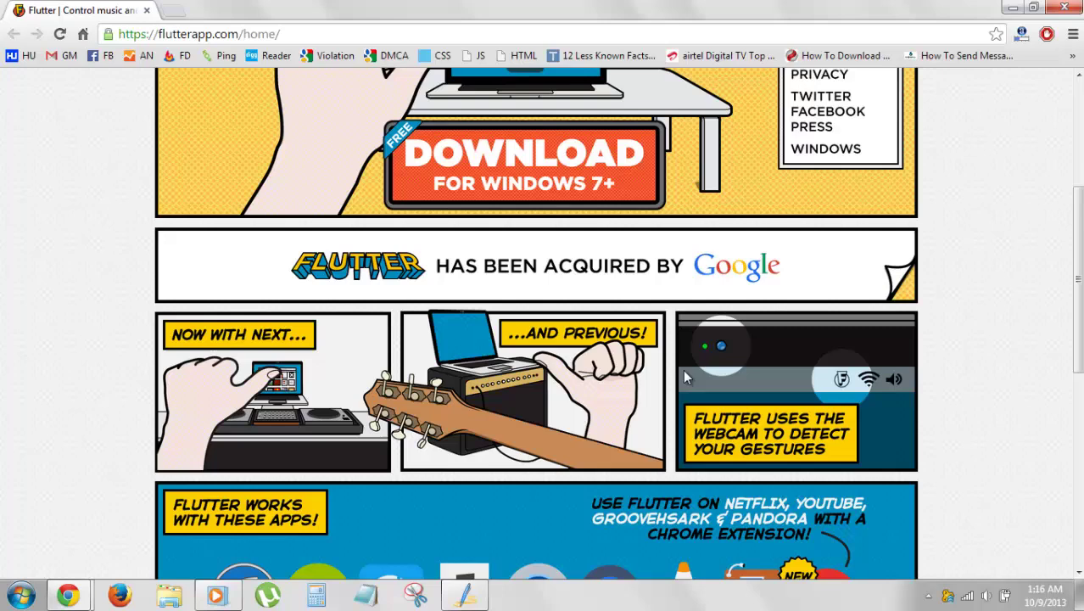
scroll(679, 361, up, 3)
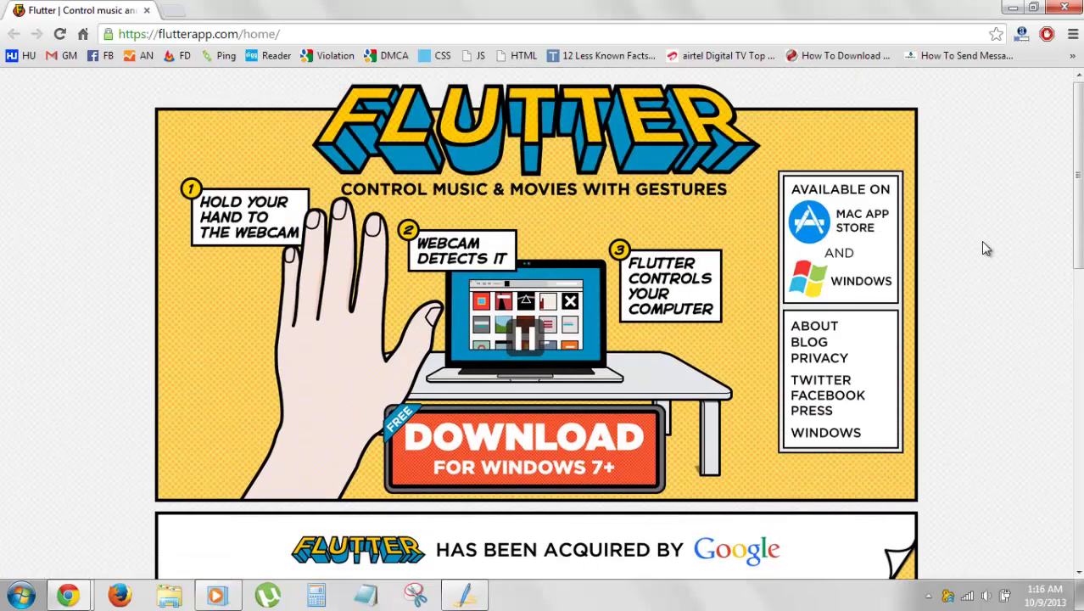
scroll(983, 242, down, 1)
scroll(982, 242, up, 1)
scroll(530, 322, down, 3)
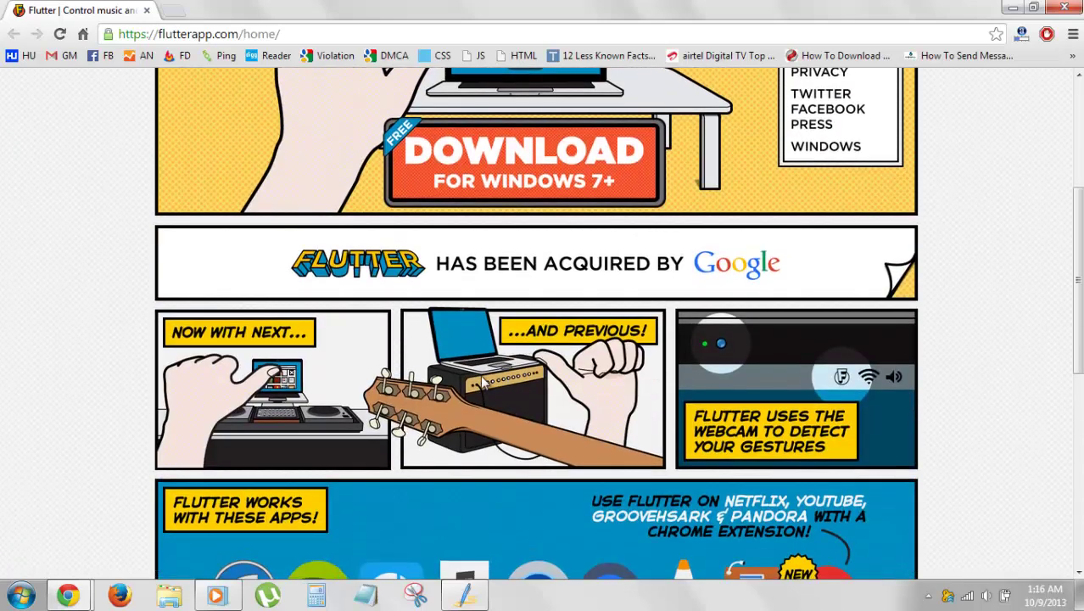
scroll(480, 384, down, 2)
scroll(480, 382, down, 2)
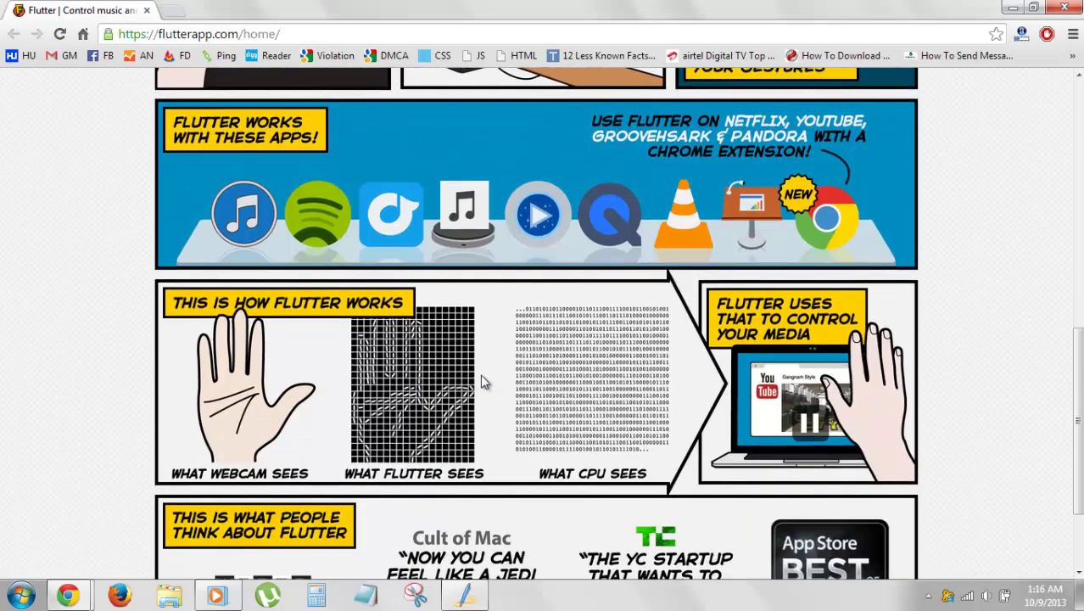
scroll(480, 381, up, 3)
scroll(480, 382, up, 3)
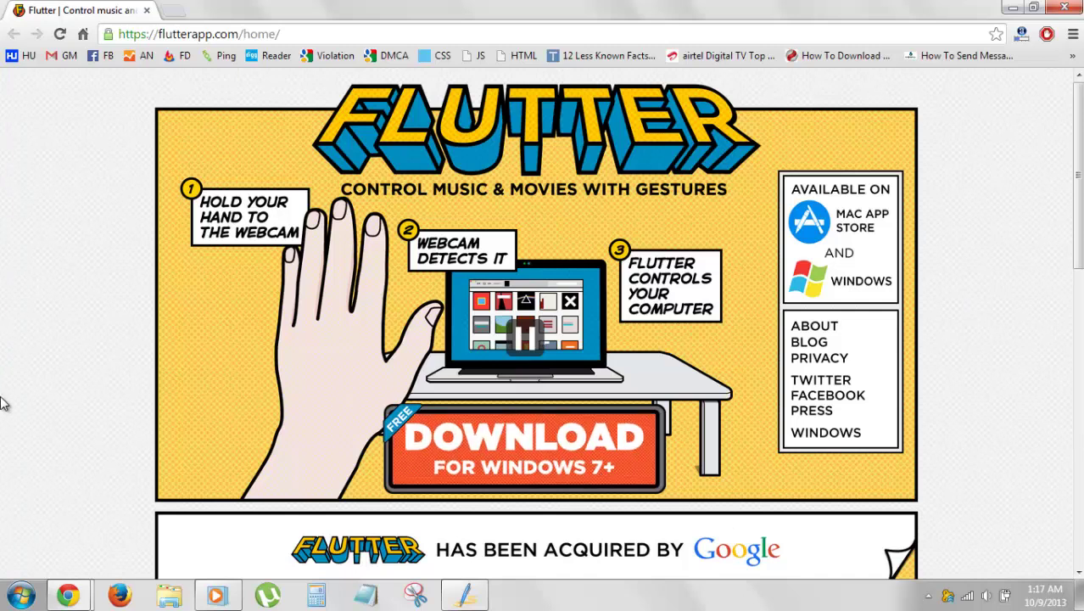
scroll(2, 404, down, 1)
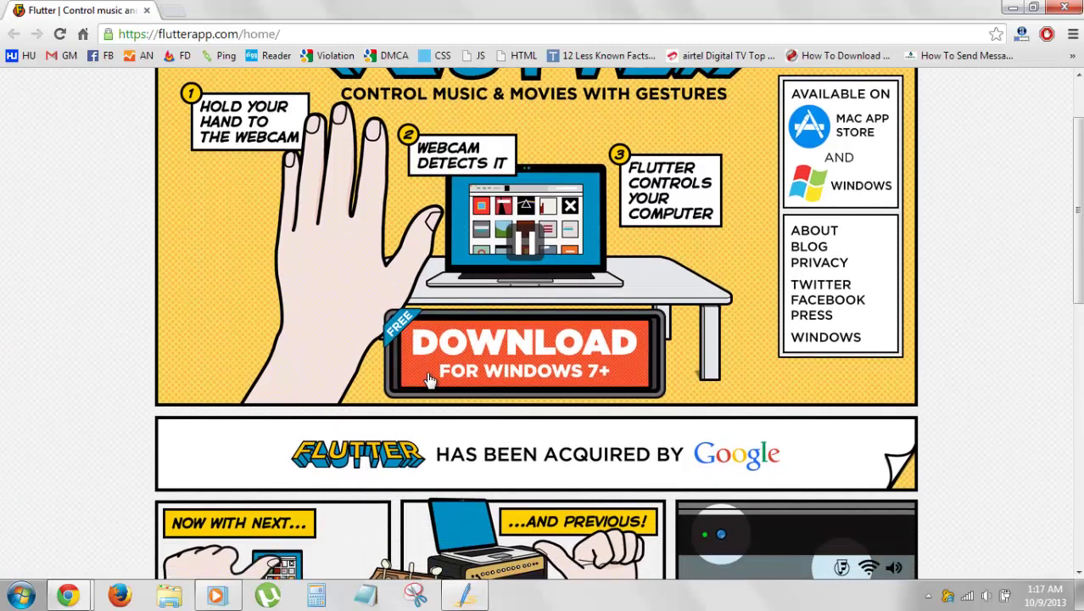